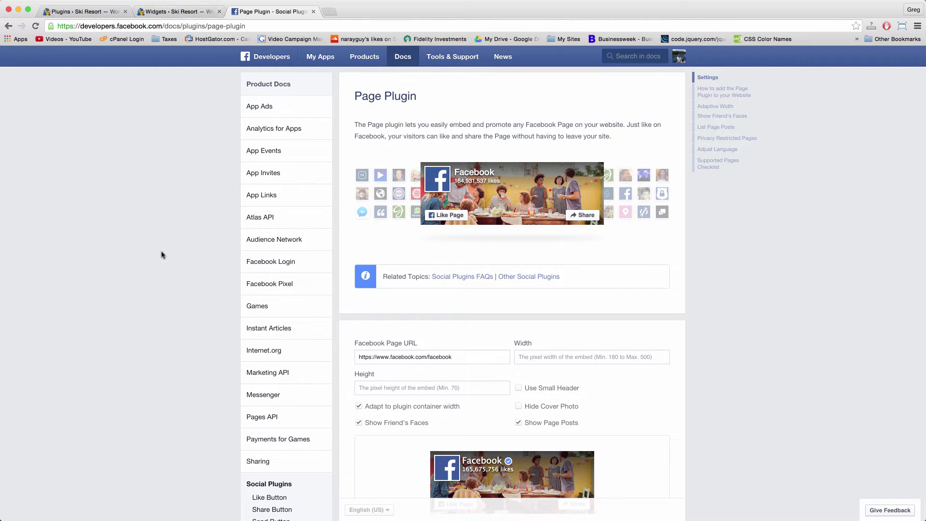
Select 'facebook' in the Page Plugin's Facebook Page URL field to replace it with 'dearblogger'.
click(135, 27)
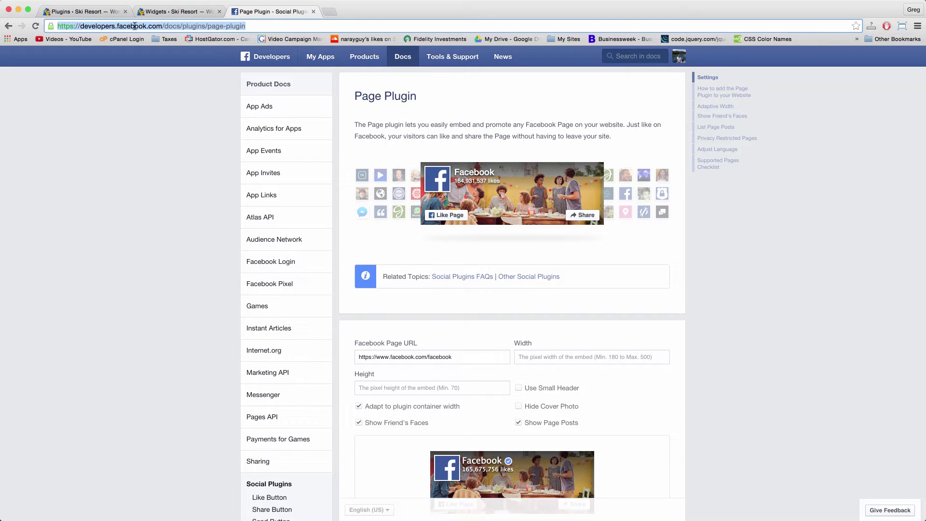
click(153, 197)
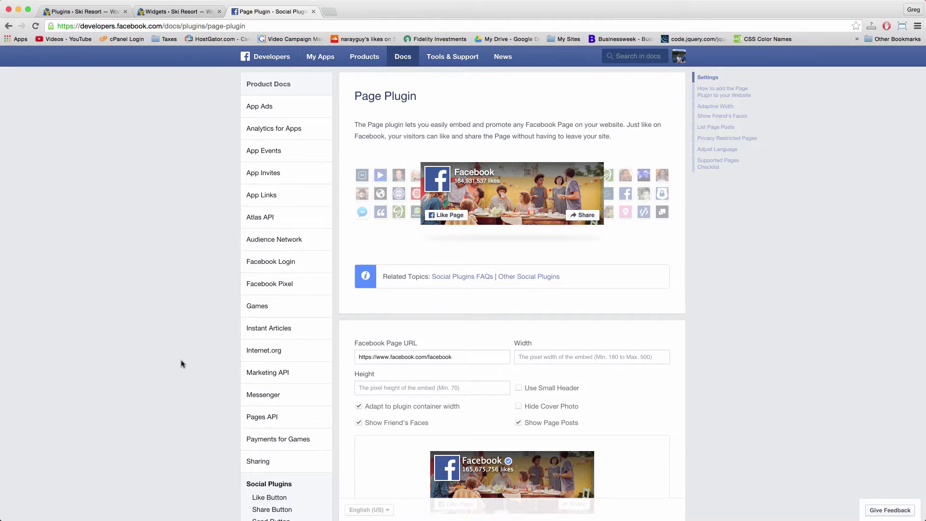
double_click(438, 356)
text(dearblogger)
scroll(737, 369, down, 5)
scroll(751, 359, down, 5)
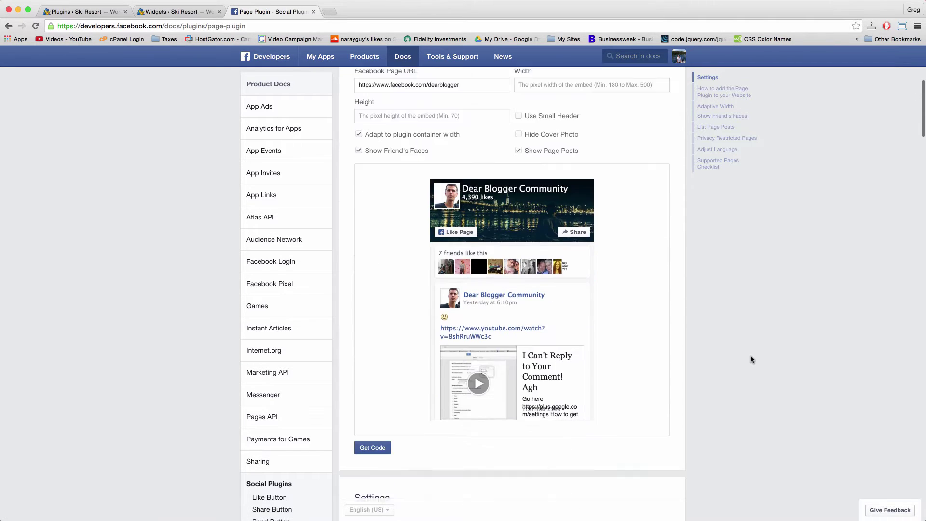
scroll(751, 359, down, 4)
scroll(751, 360, up, 12)
text(800)
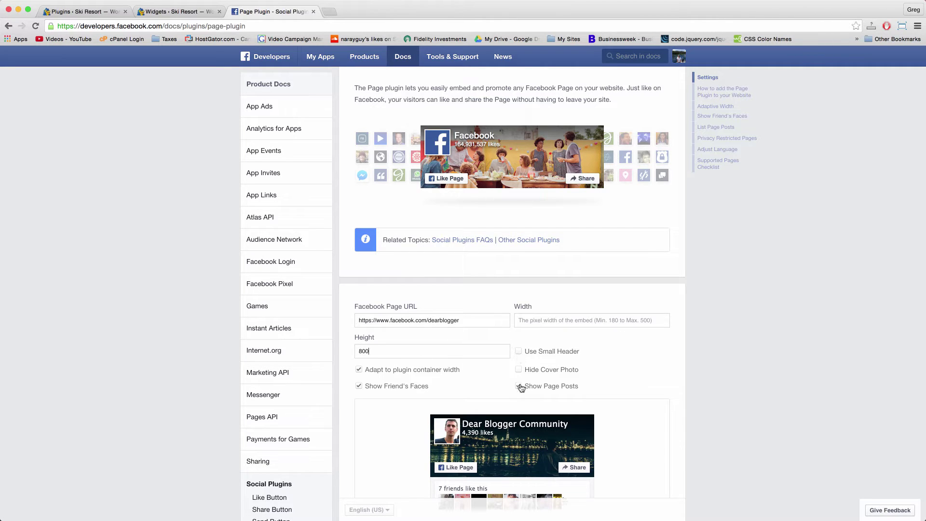
scroll(385, 382, down, 5)
scroll(386, 381, down, 2)
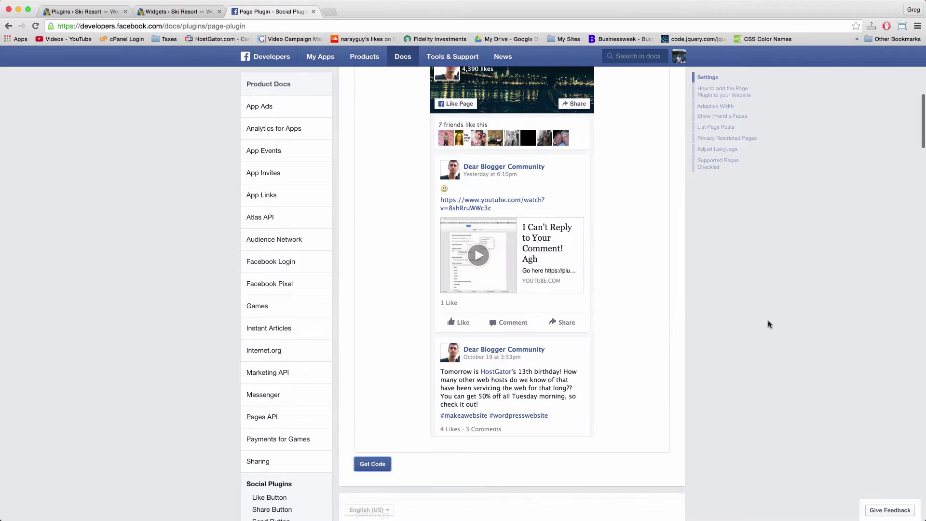
Generate the plugin code and copy the dearblogger placement snippet from box 2.
click(373, 440)
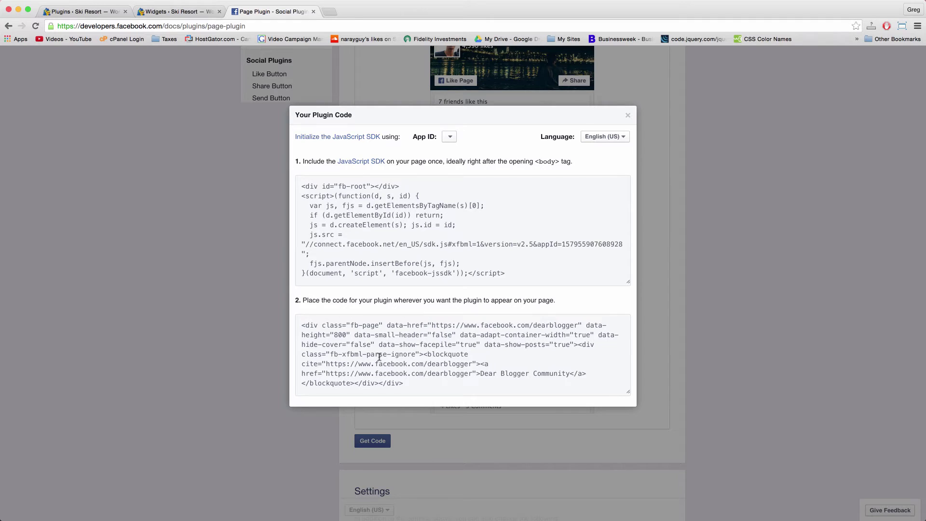
click(395, 364)
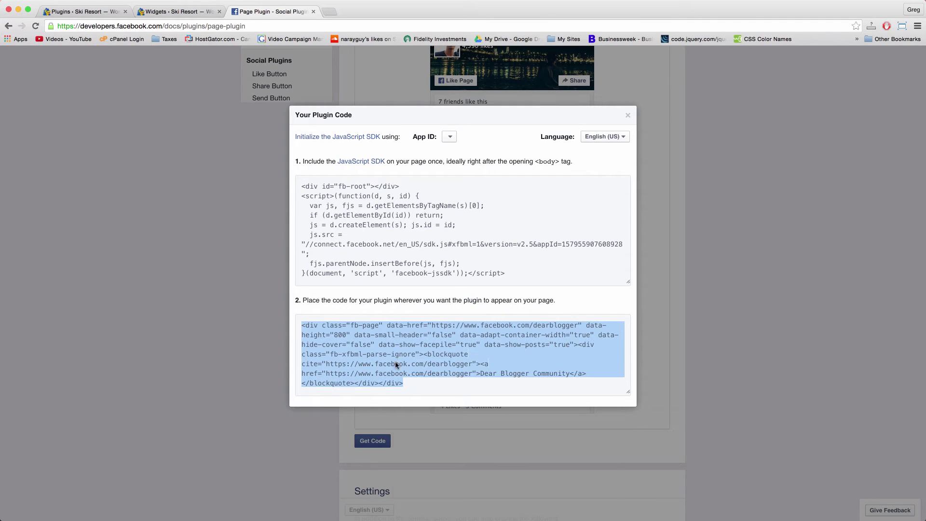
right_click(396, 364)
click(409, 370)
Add a Visual Editor widget to the Sidebar, paste the plugin code in Text mode, and save.
click(178, 12)
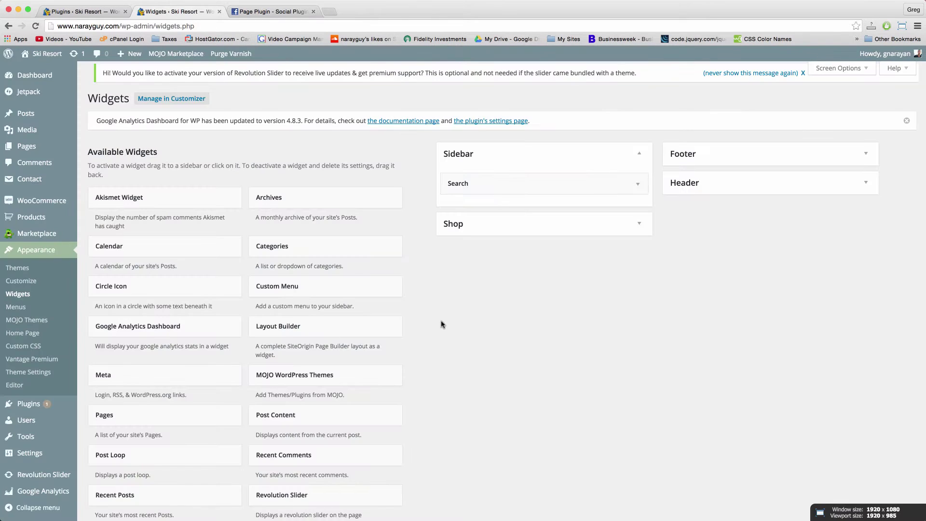
scroll(437, 195, down, 10)
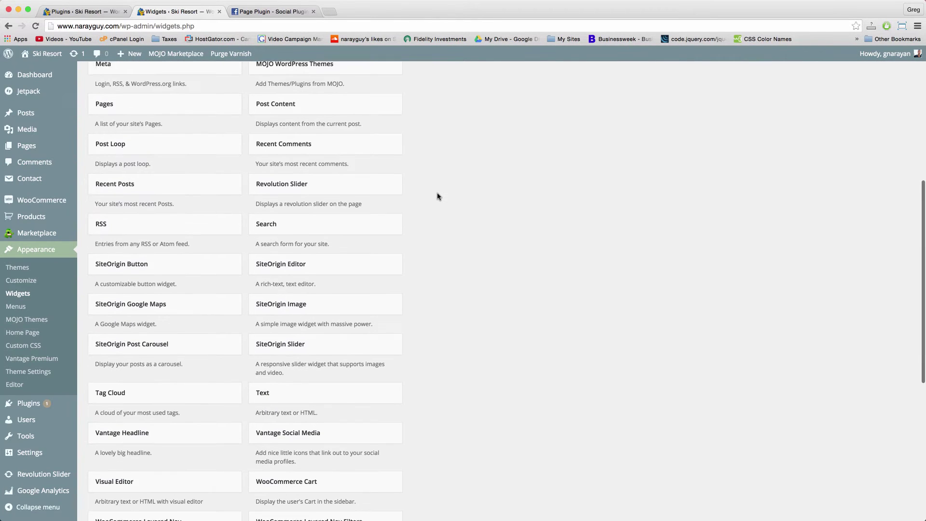
scroll(437, 196, down, 3)
scroll(437, 196, down, 3)
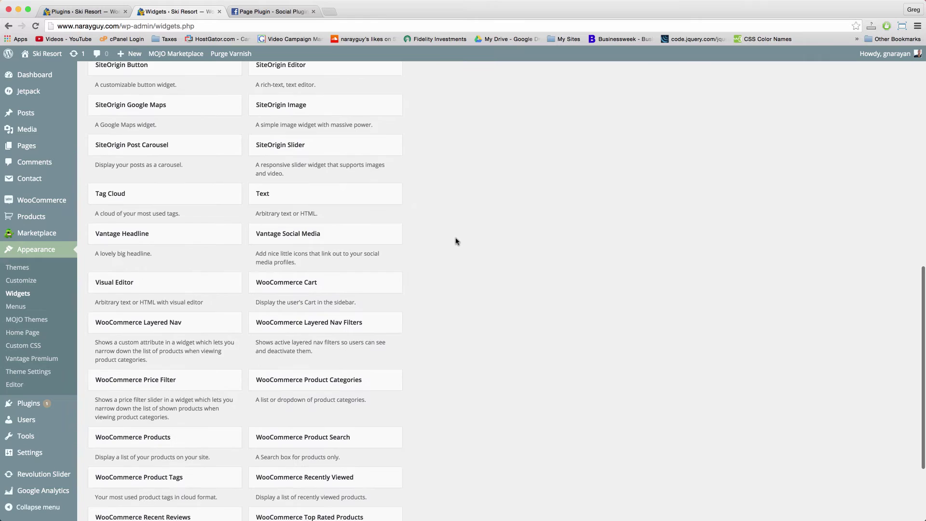
scroll(455, 241, down, 3)
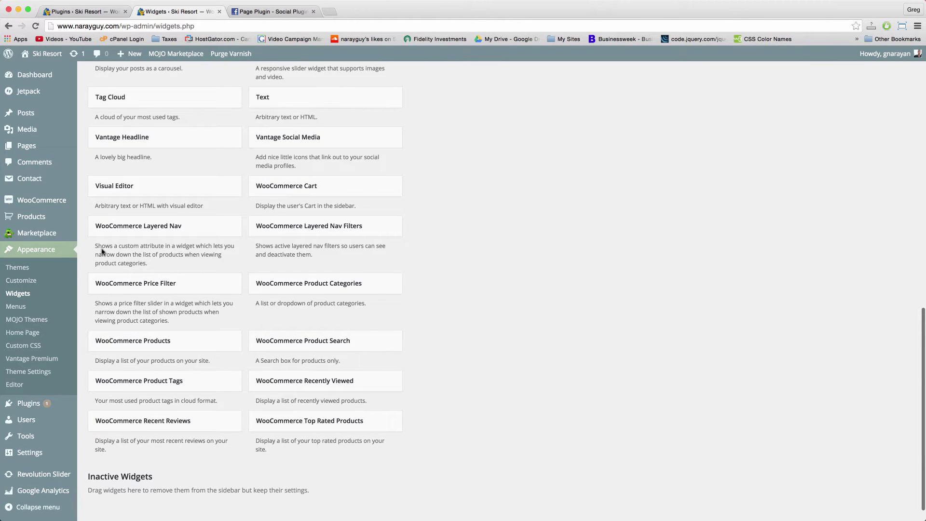
click(168, 189)
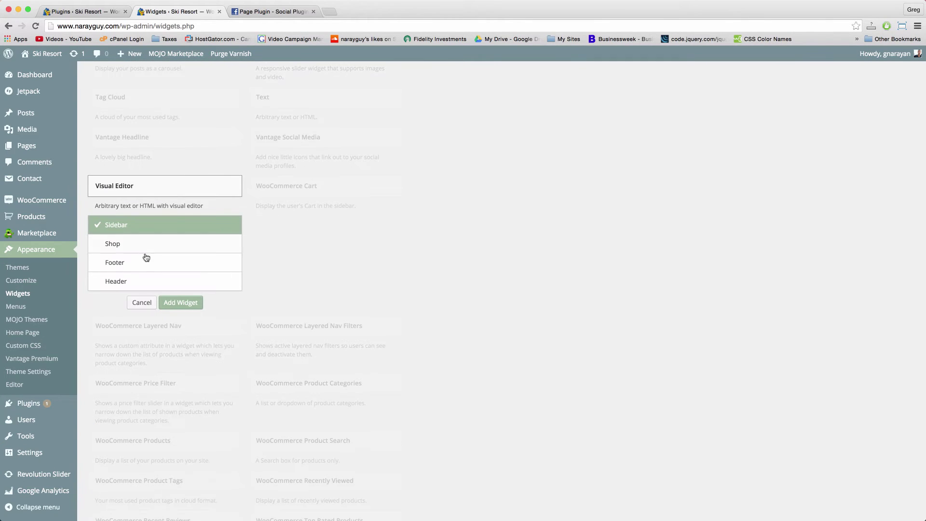
click(175, 302)
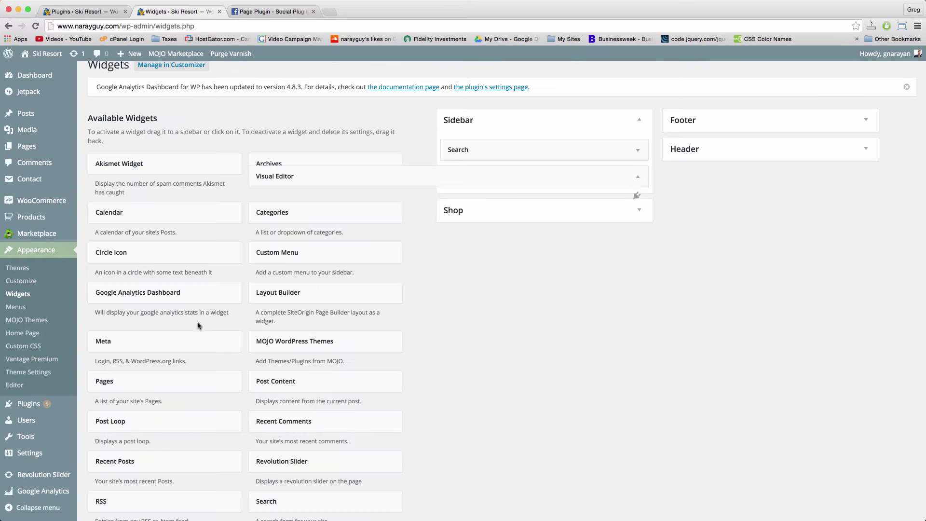
click(629, 234)
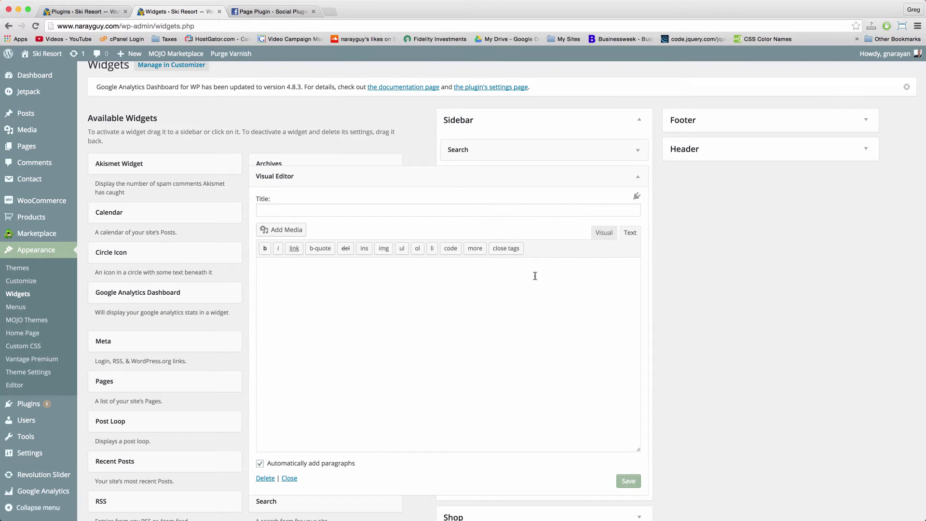
right_click(534, 276)
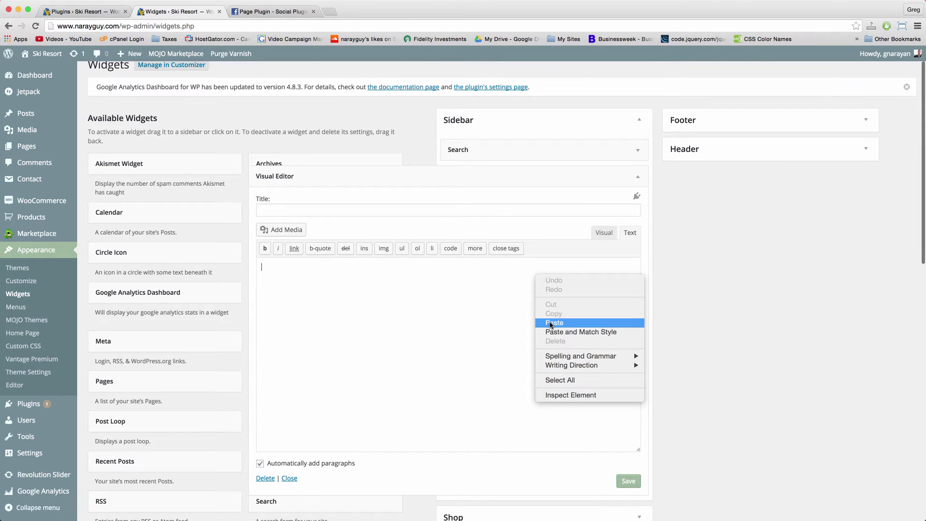
click(564, 321)
click(627, 480)
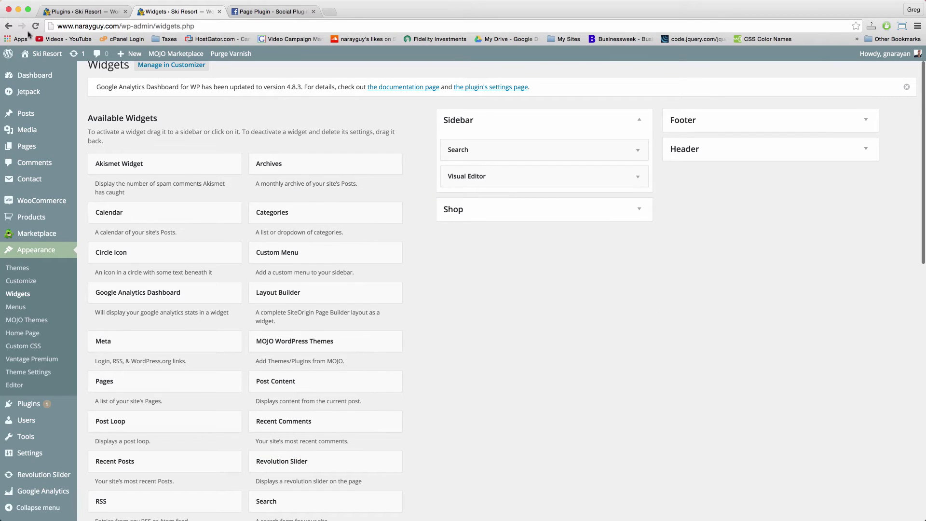
Visit the Ski Resort Blog page, follow its Dear Blogger Community sidebar link, and go back.
click(47, 53)
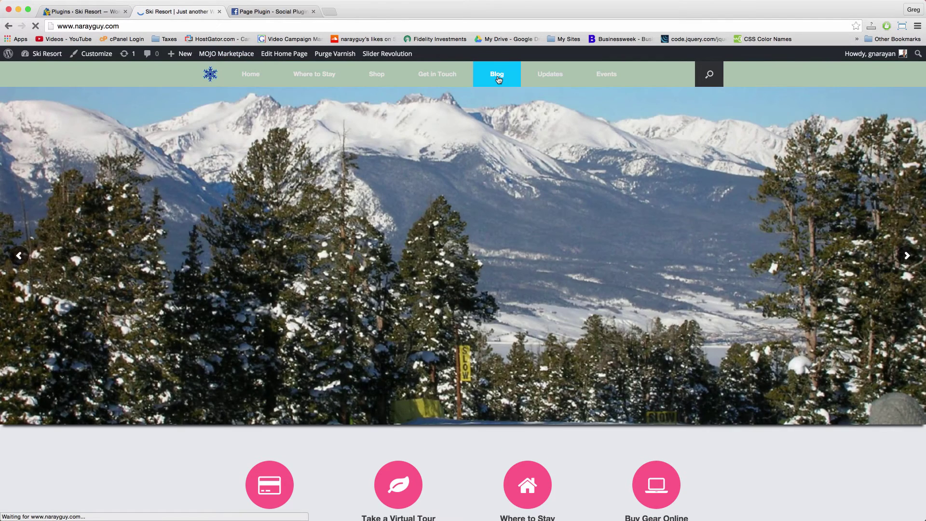
click(498, 75)
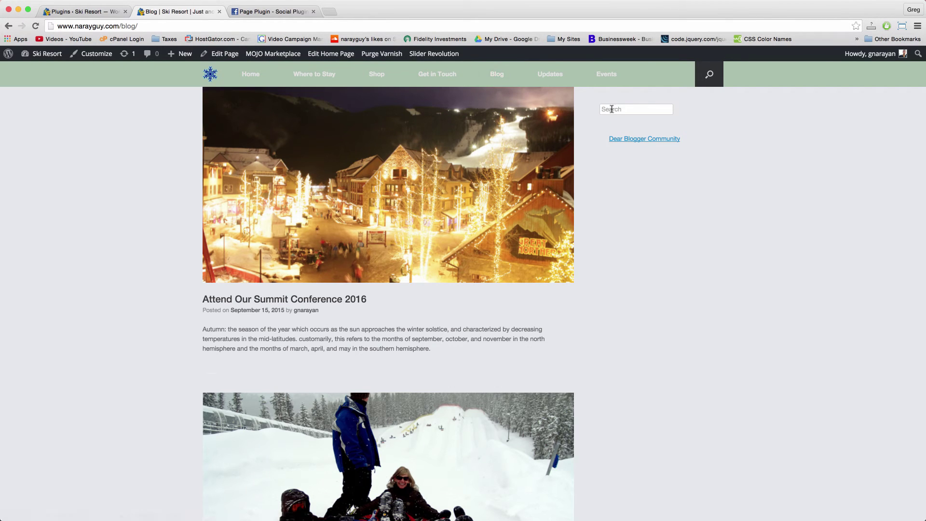
click(644, 138)
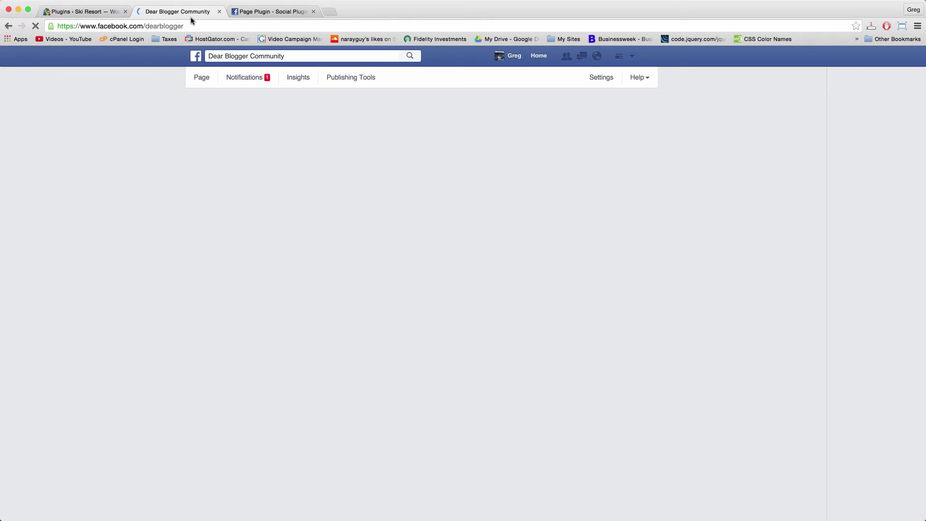
click(8, 25)
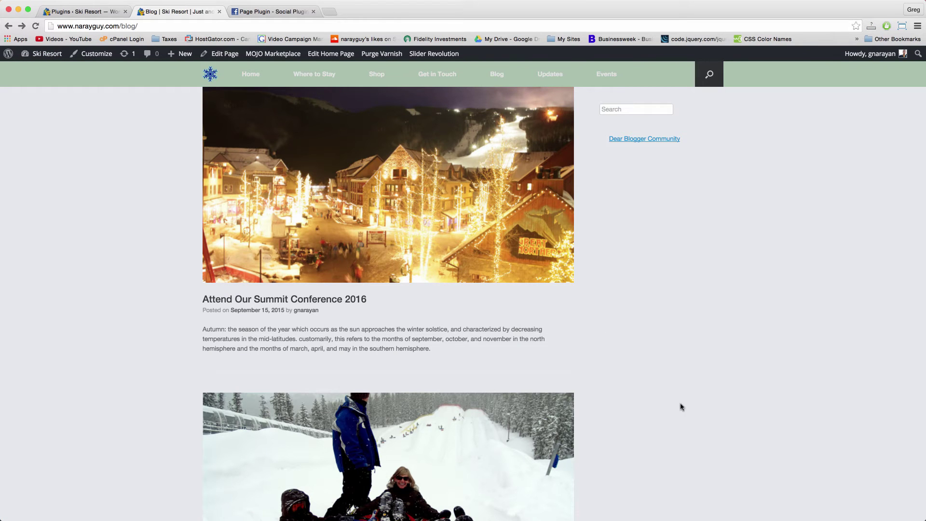
Copy the JavaScript SDK code from box 1 and return to the WordPress Plugins page.
click(271, 12)
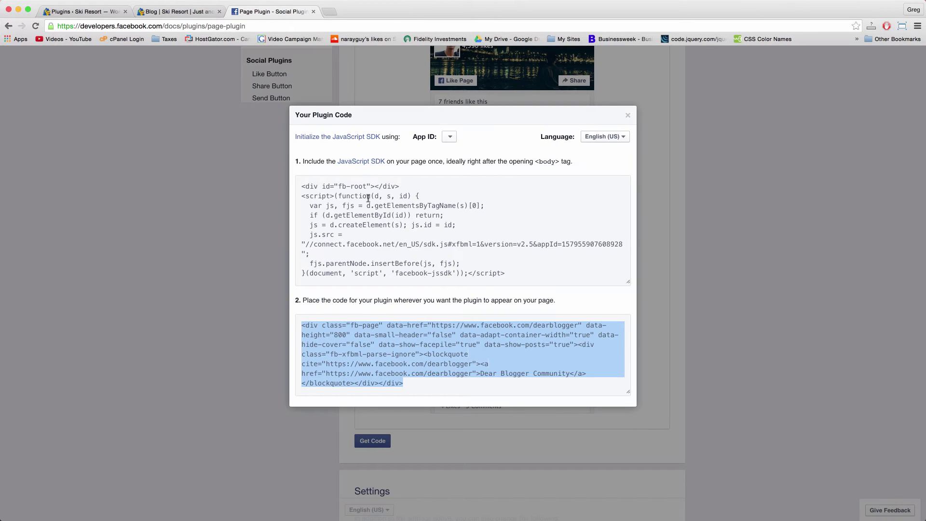
click(372, 219)
right_click(370, 221)
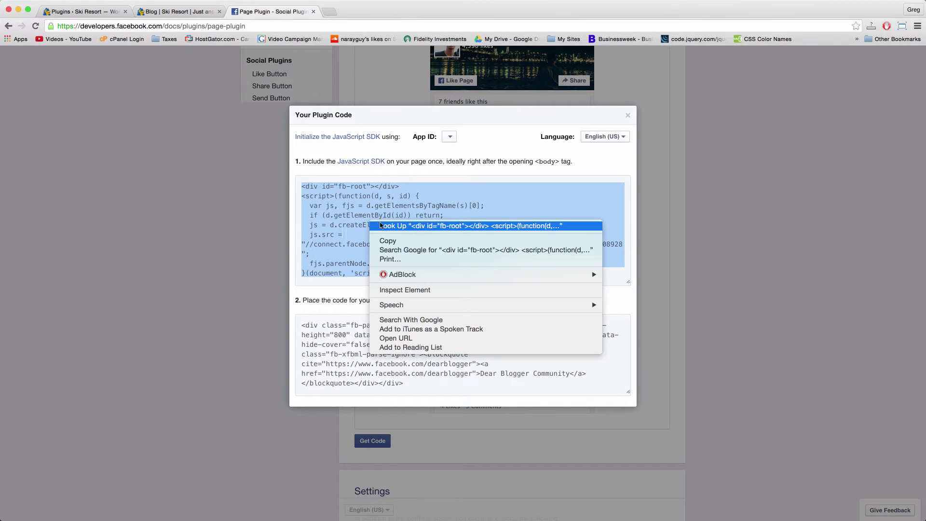
click(388, 241)
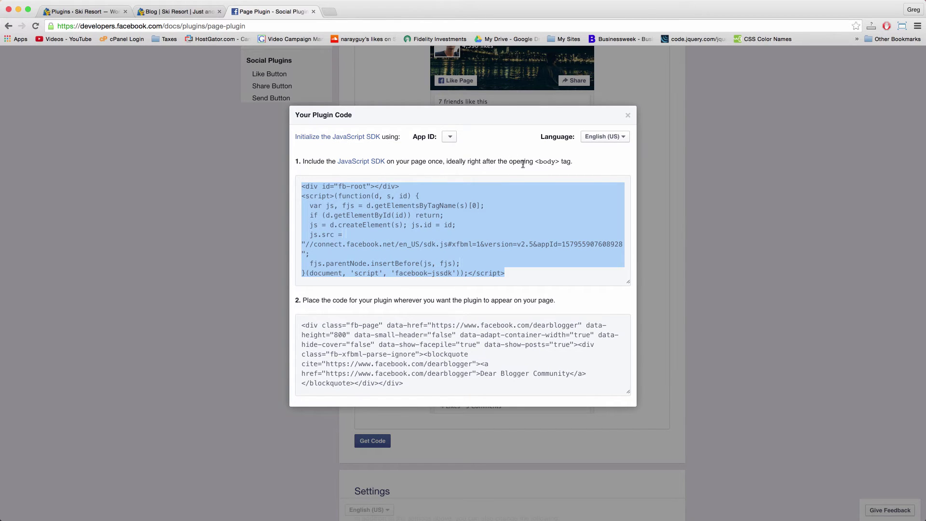
drag(553, 162, 557, 162)
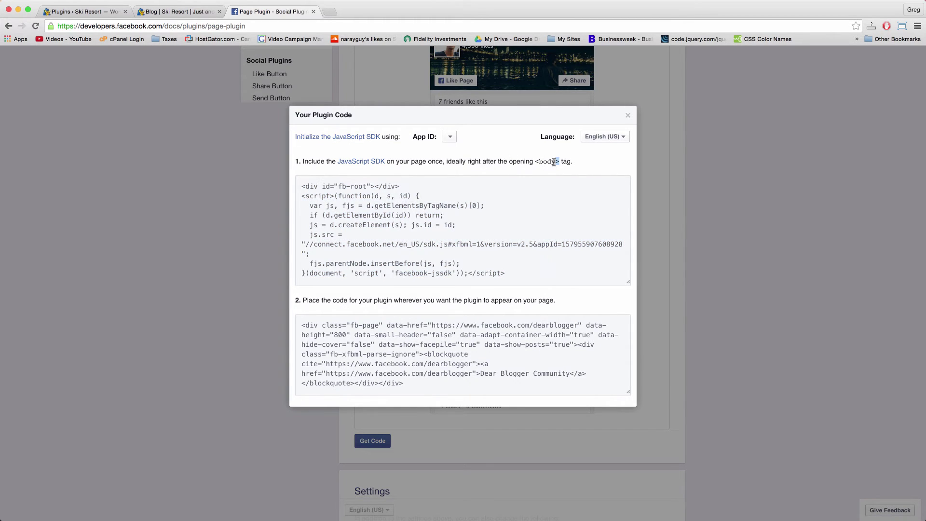
click(85, 11)
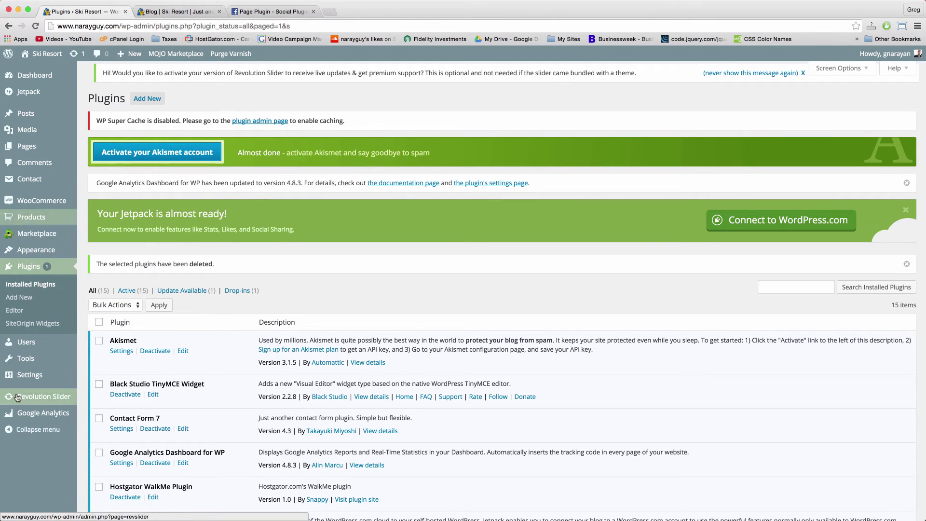
Search Add New for 'wp insert code', then install and activate WP Insert Code.
click(26, 297)
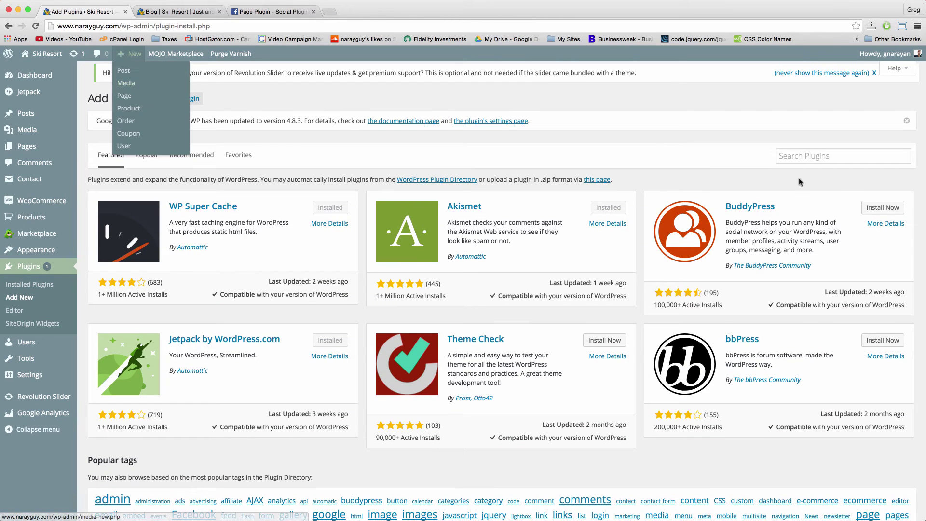
click(813, 158)
text(wp)
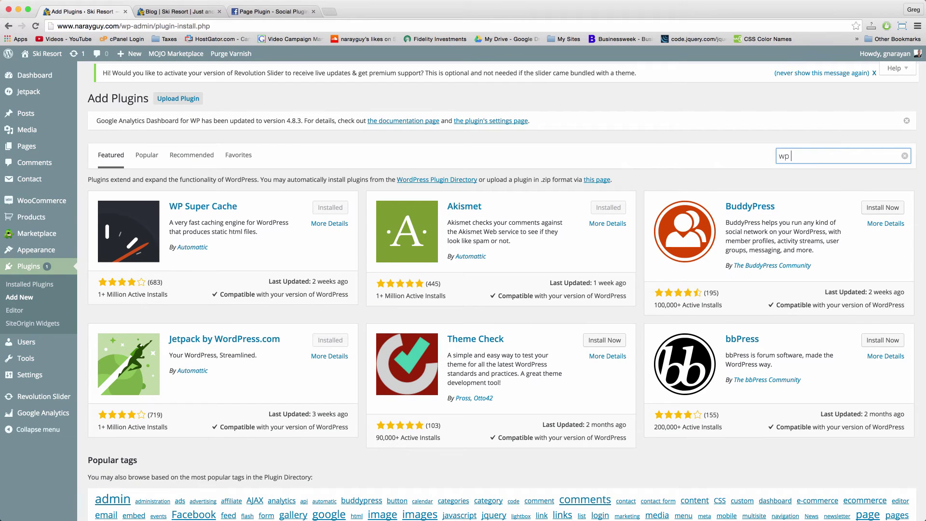
text(ode)
key(Return)
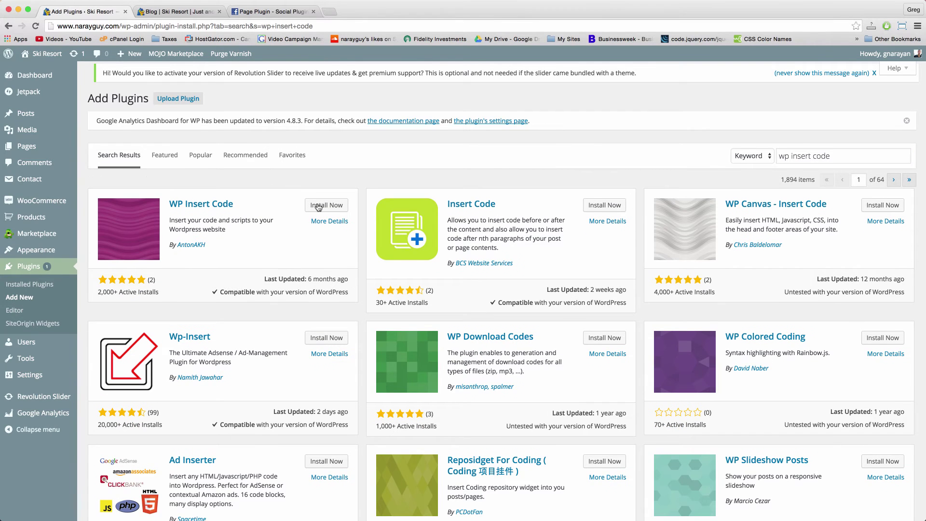
click(326, 205)
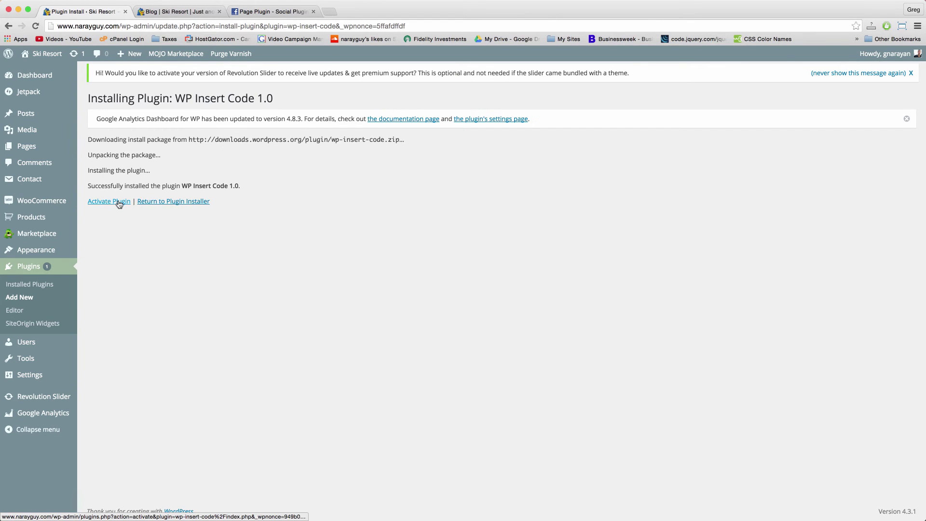
click(109, 201)
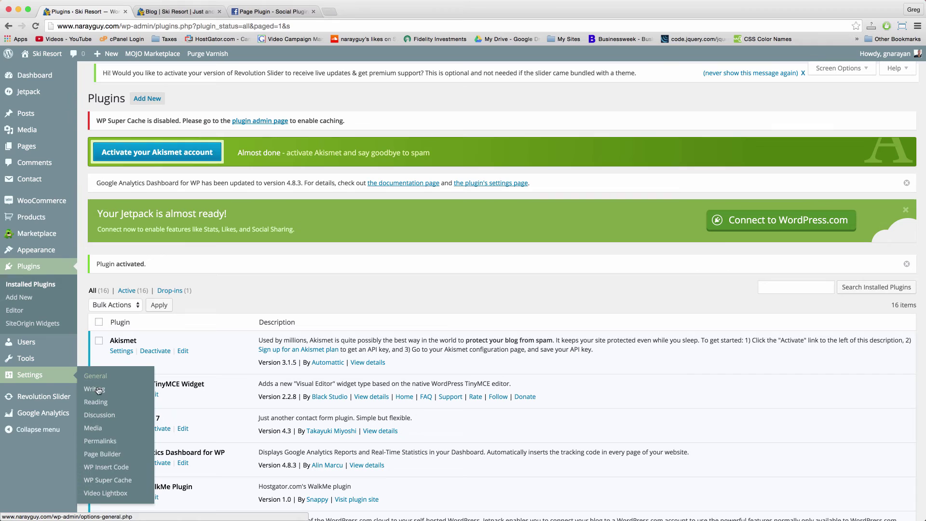
Open the WP Insert Code settings' Header Code field and reselect the SDK code on Facebook.
click(99, 467)
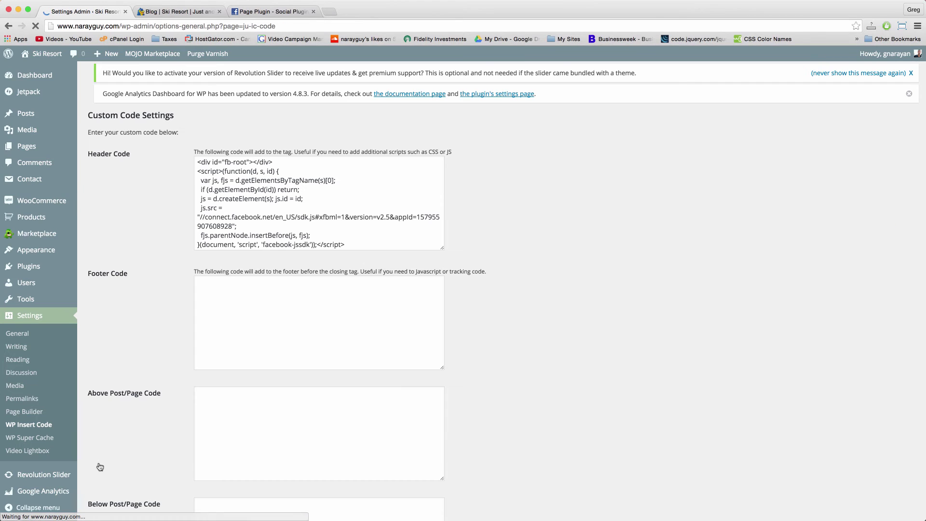
click(297, 211)
triple_click(297, 212)
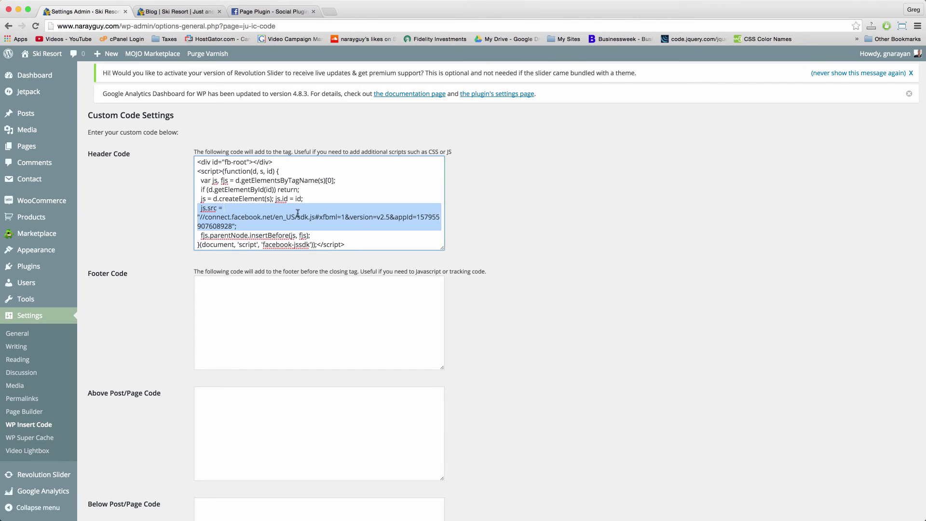
click(344, 209)
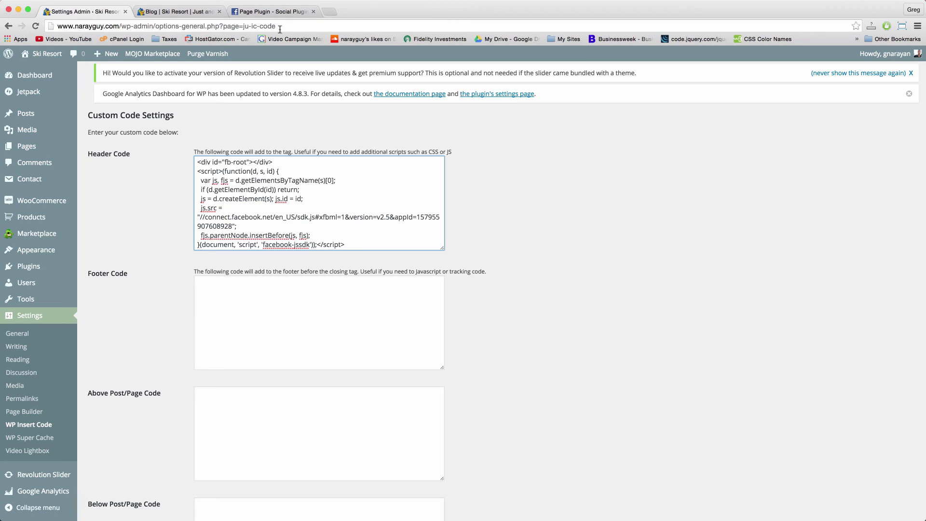
click(277, 12)
click(342, 233)
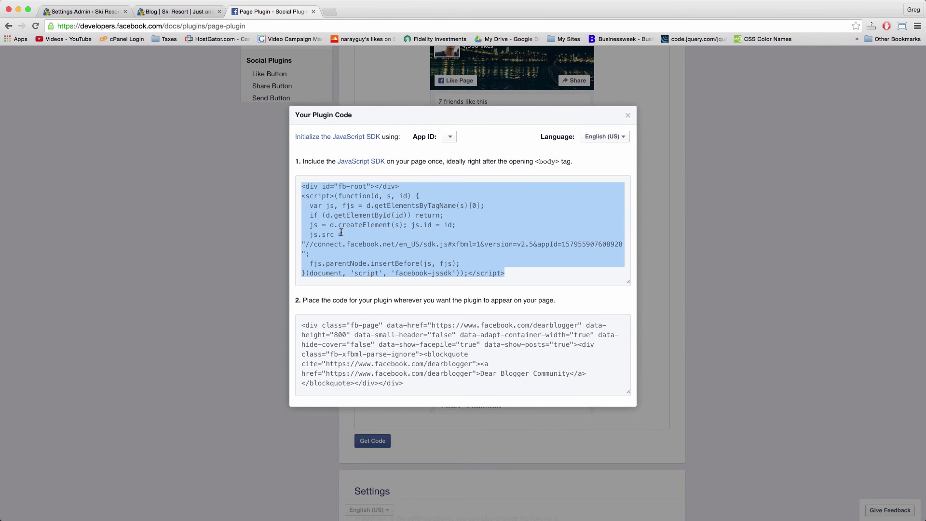
click(81, 11)
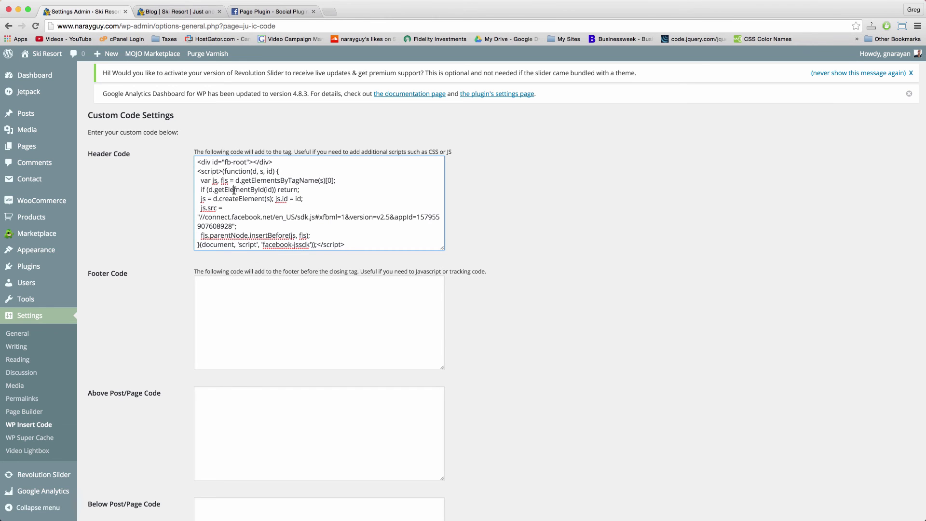
Replace all Header Code with the Facebook SDK script and save the changes.
key(super+a)
click(233, 189)
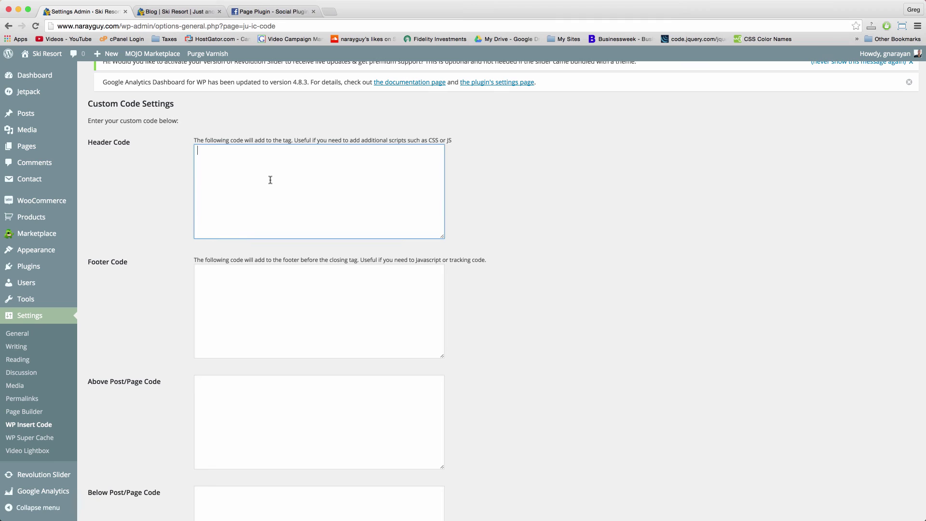
key(super+v)
scroll(270, 179, down, 5)
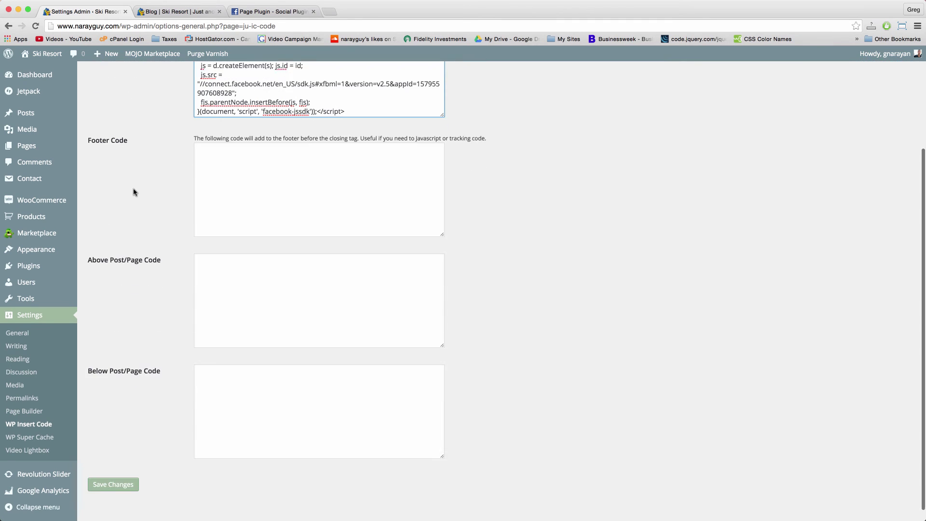
click(113, 471)
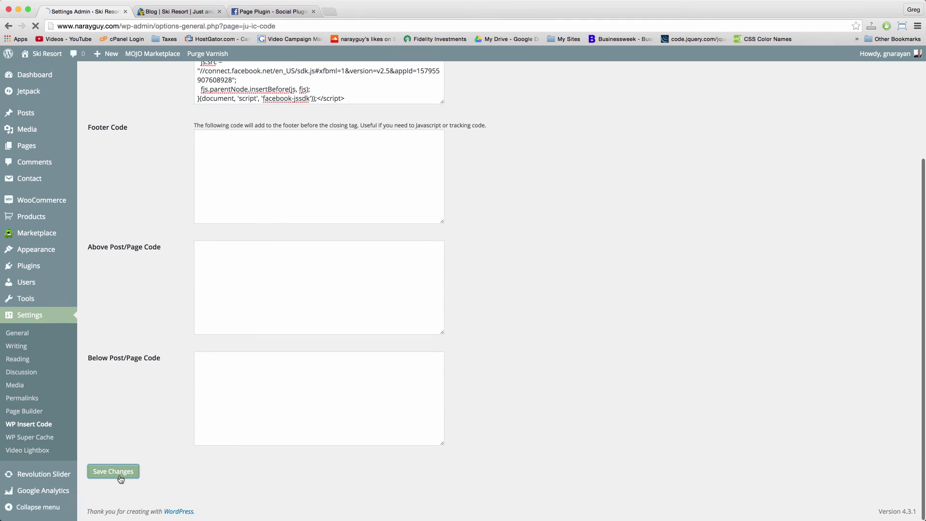
click(178, 11)
Reload the Ski Resort blog from the address bar to render the Facebook Page Plugin.
click(183, 28)
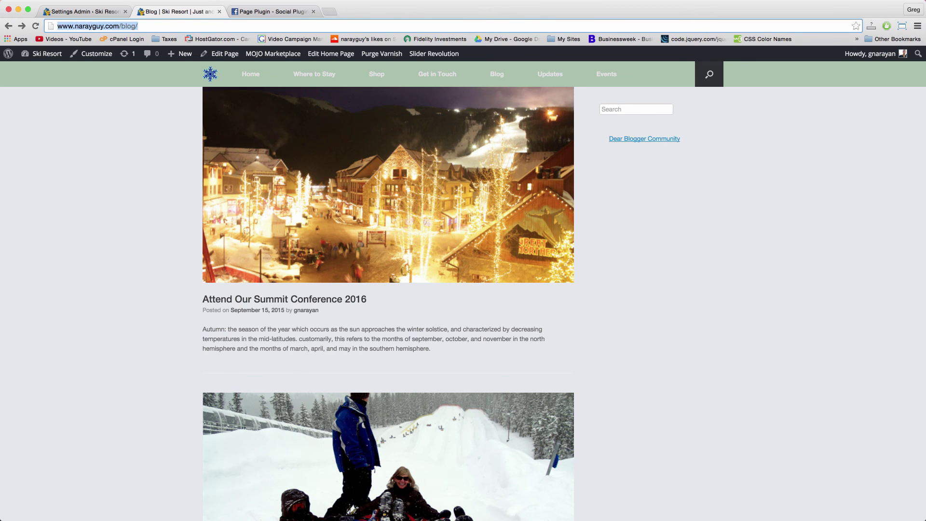
key(Return)
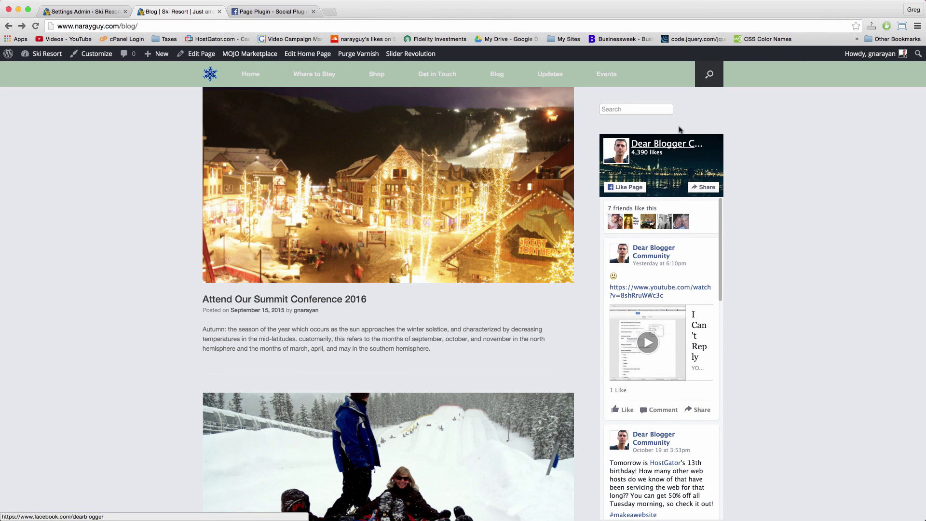
scroll(586, 159, down, 5)
scroll(586, 159, down, 3)
scroll(695, 239, up, 5)
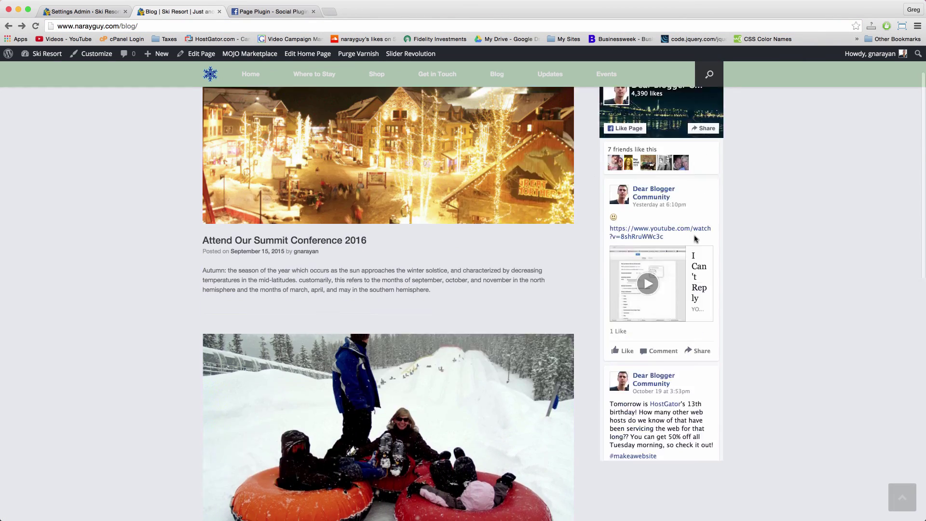
scroll(695, 239, up, 3)
scroll(665, 278, down, 5)
scroll(664, 278, down, 5)
scroll(665, 278, down, 5)
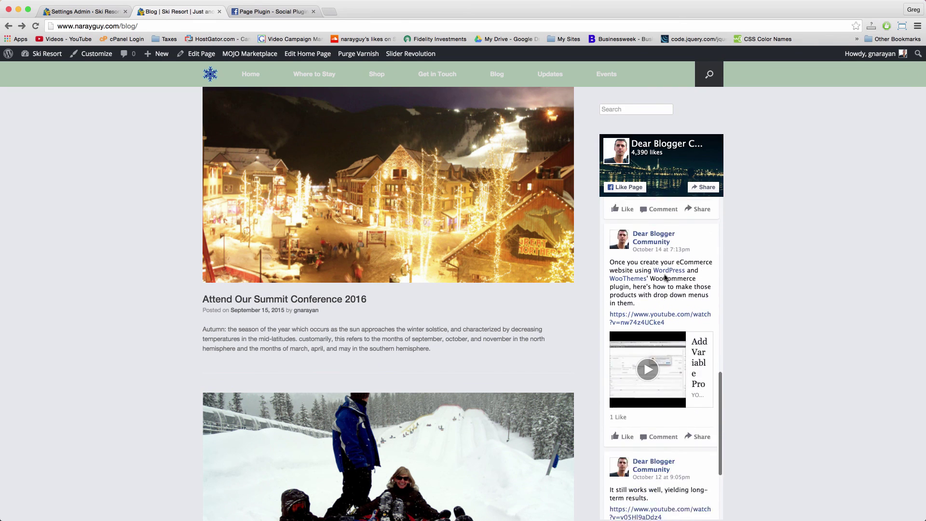
scroll(665, 278, down, 5)
scroll(665, 278, down, 3)
scroll(665, 278, up, 5)
scroll(747, 244, up, 5)
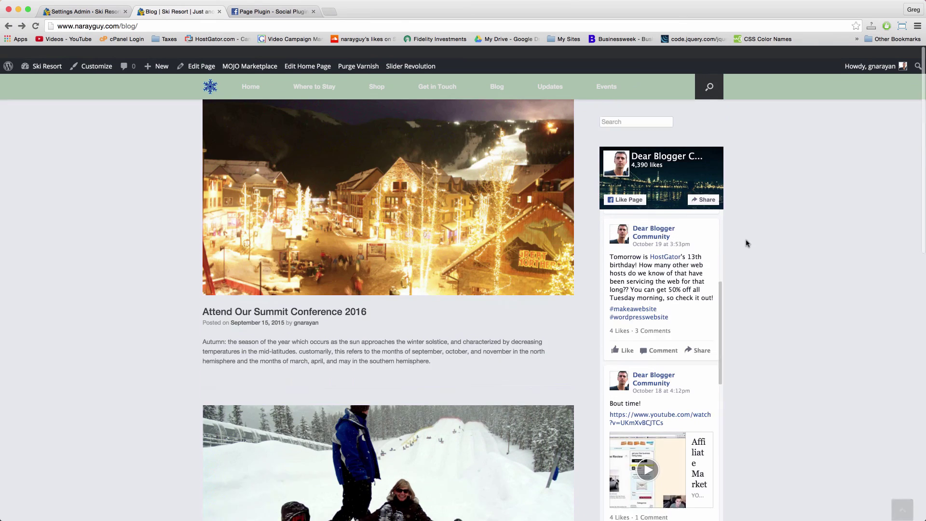
scroll(747, 244, up, 2)
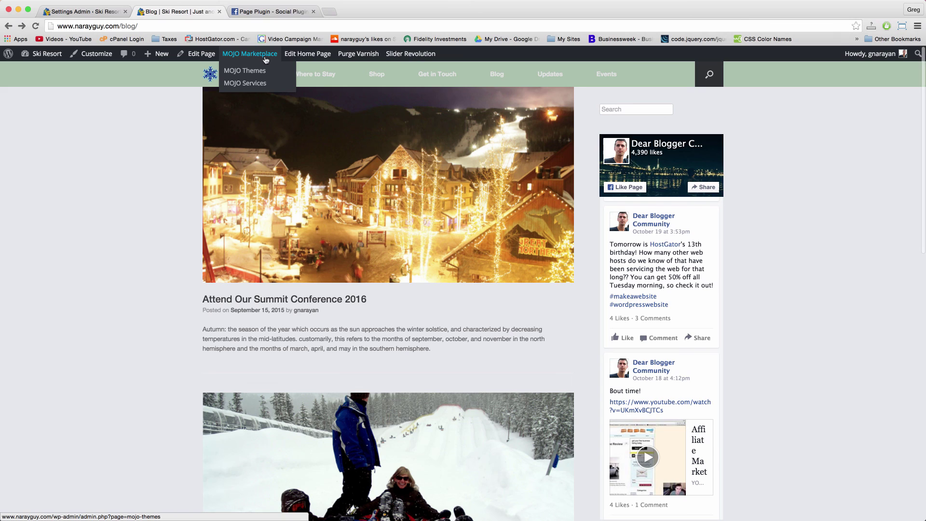